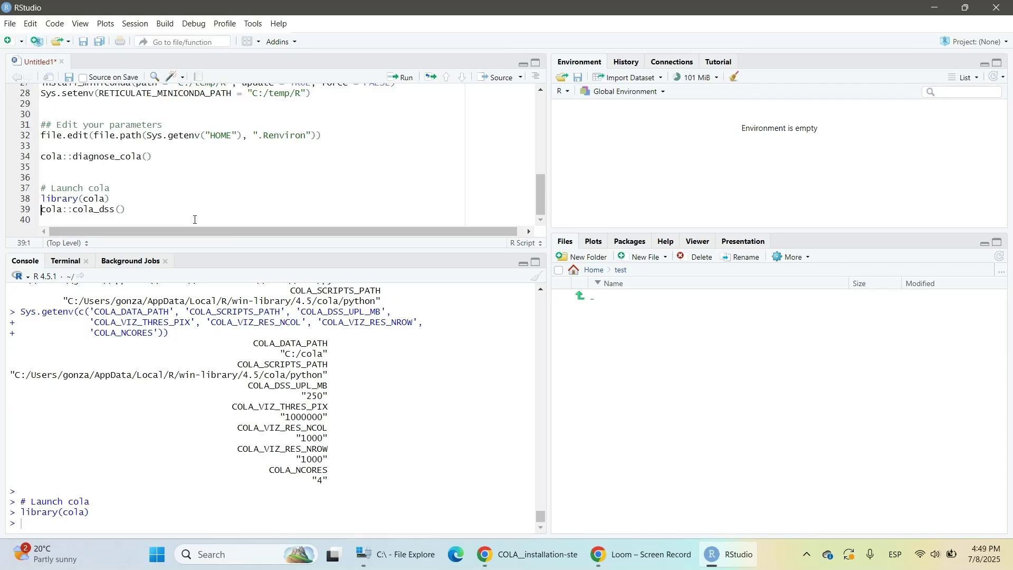
Run cola::cola_dss() from the script and examine the getwd() path in the console output
key("ctrl+Return")
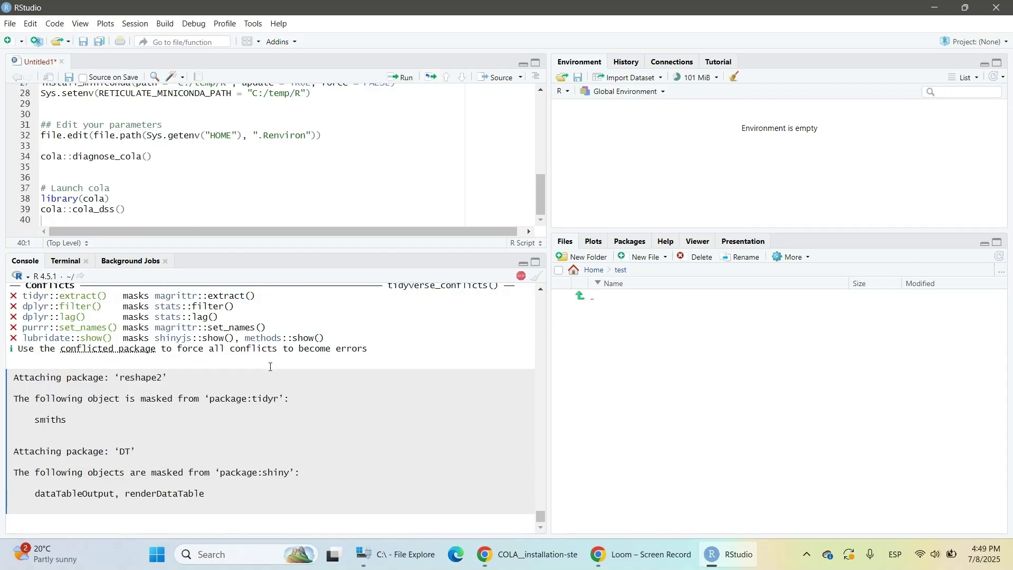
scroll(270, 367, "up", 15)
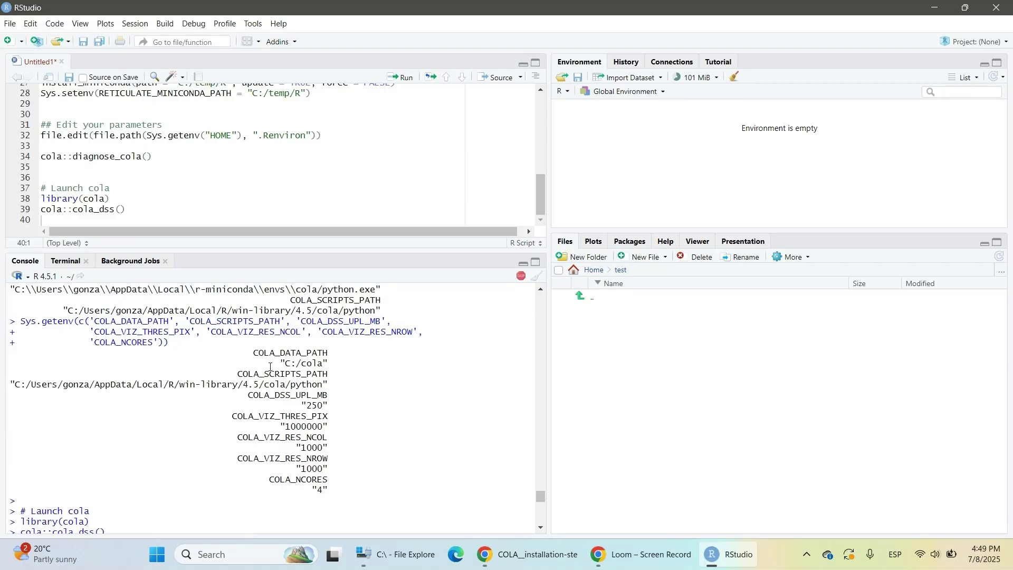
scroll(270, 367, "down", 6)
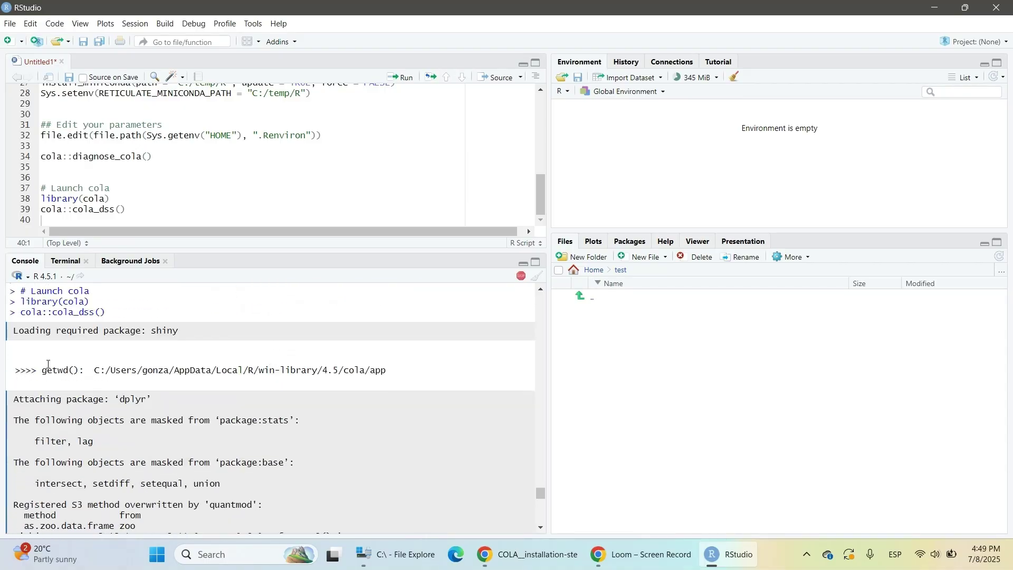
triple_click(38, 371)
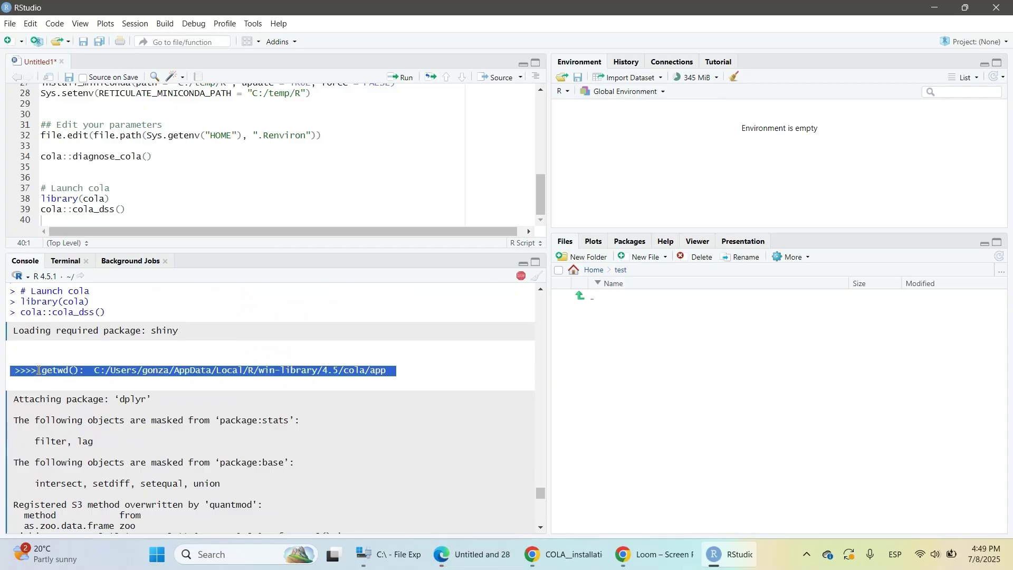
left_click(43, 371)
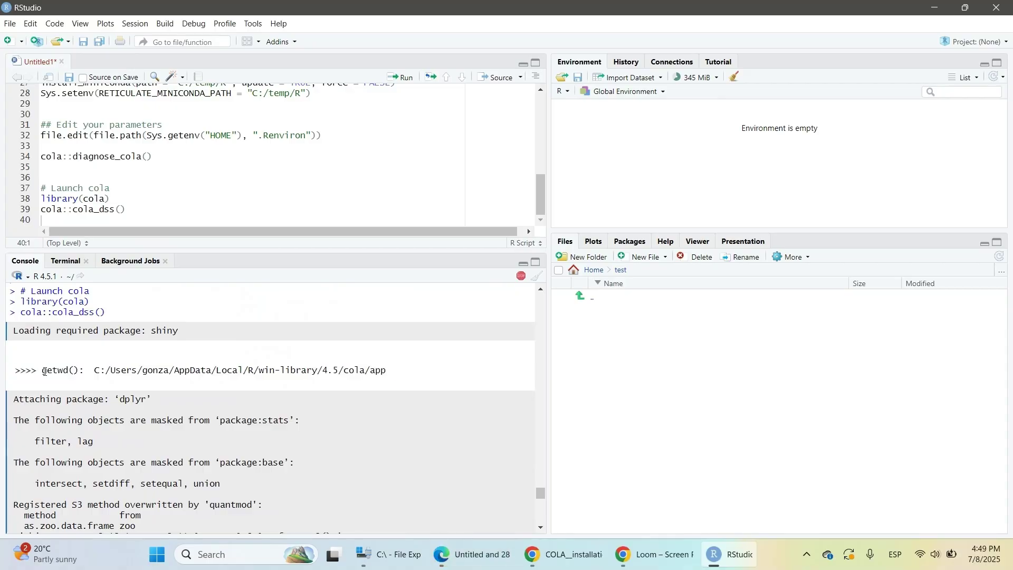
left_click_drag(44, 371, 303, 371)
left_click(304, 369)
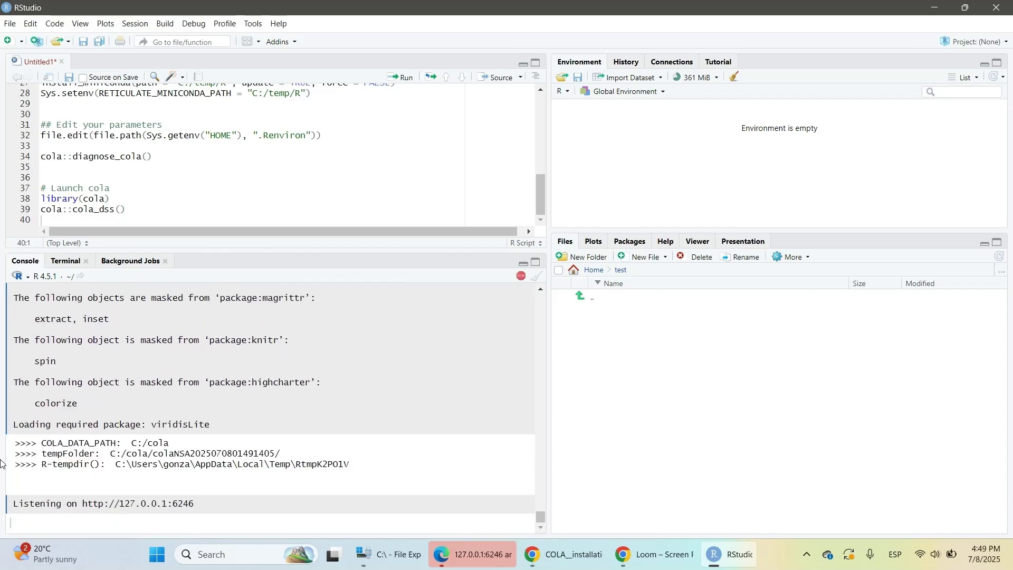
Examine the COLA_DATA_PATH, tempFolder and R-tempdir() lines in the console output
left_click_drag(12, 442, 235, 458)
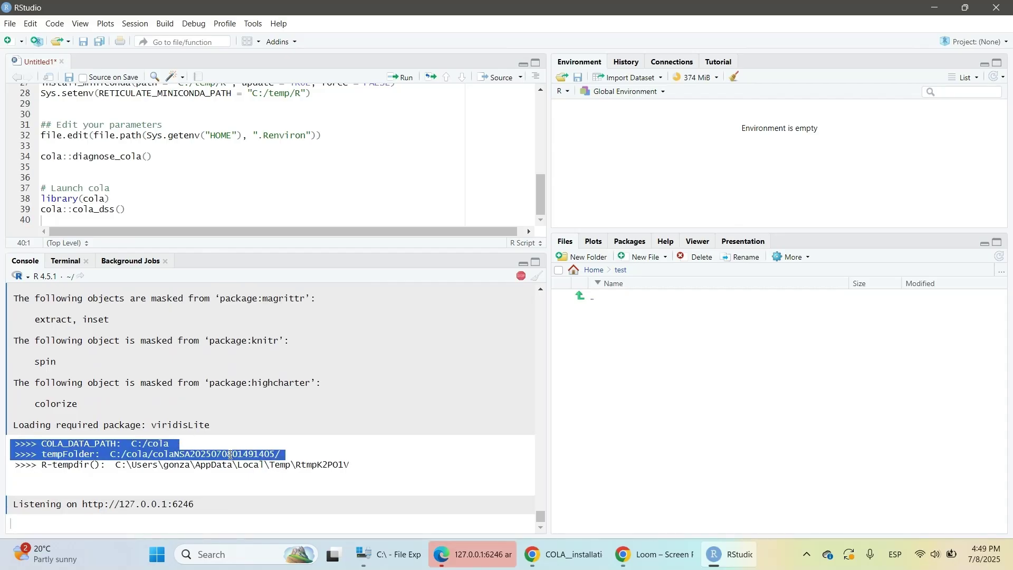
left_click(230, 455)
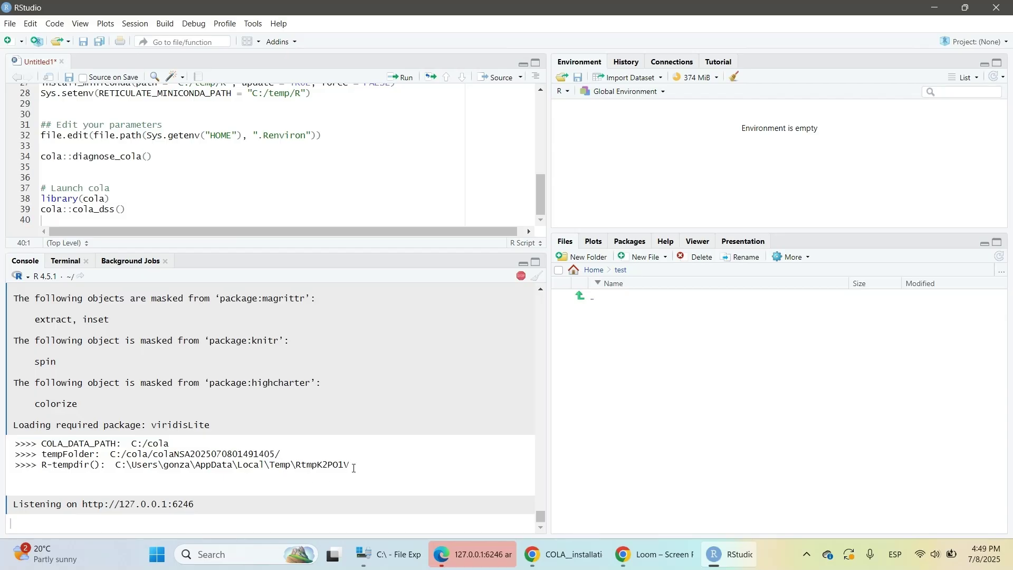
left_click_drag(354, 468, 8, 444)
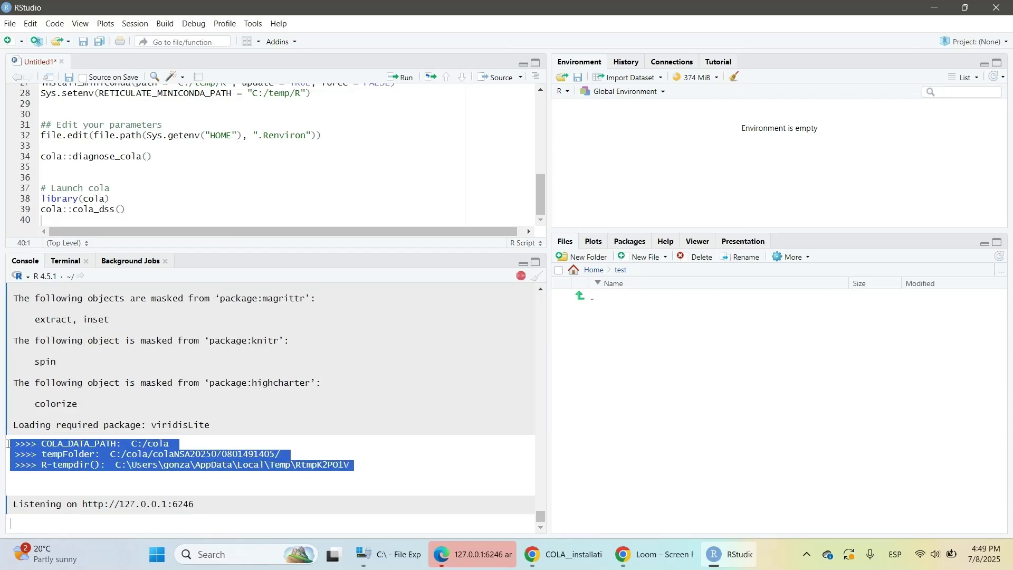
left_click(40, 454)
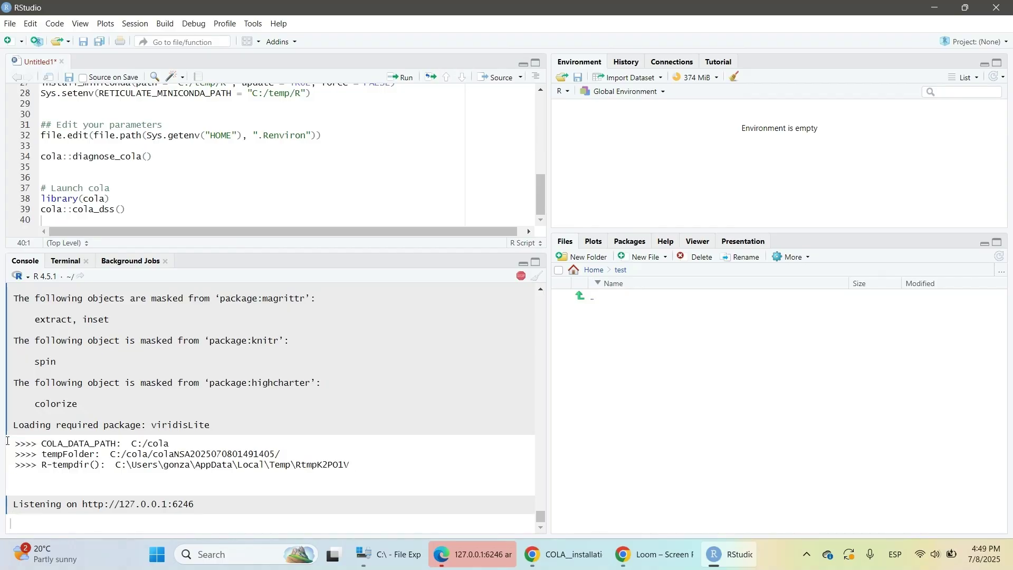
left_click_drag(10, 443, 106, 462)
left_click(106, 461)
Run cola::cola_dss() again in the console and bring up the ConnectingLandscapes home page at 127.0.0.1:6246
key("Up")
key("Return")
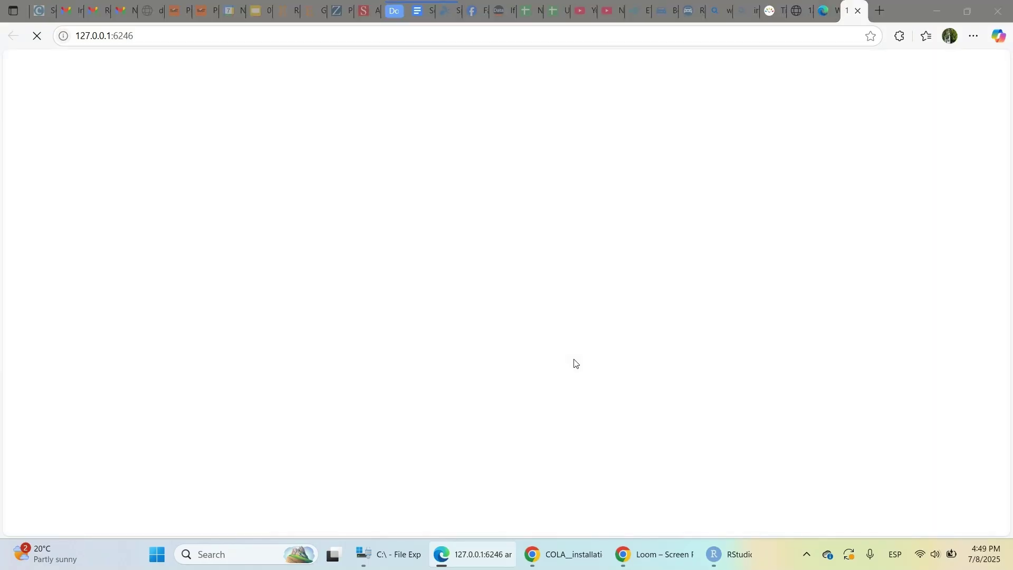
key("alt+Tab")
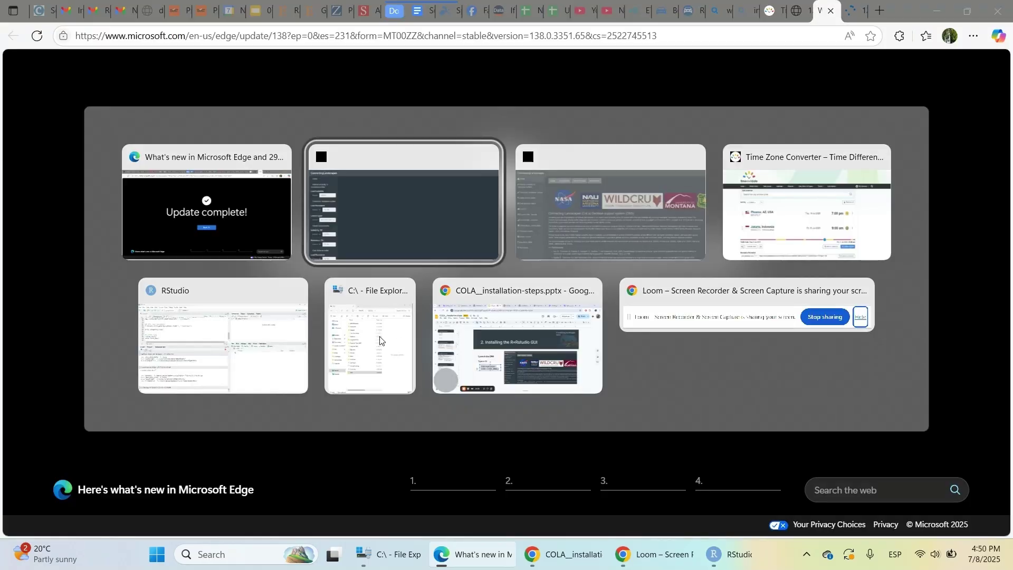
key("alt+Tab")
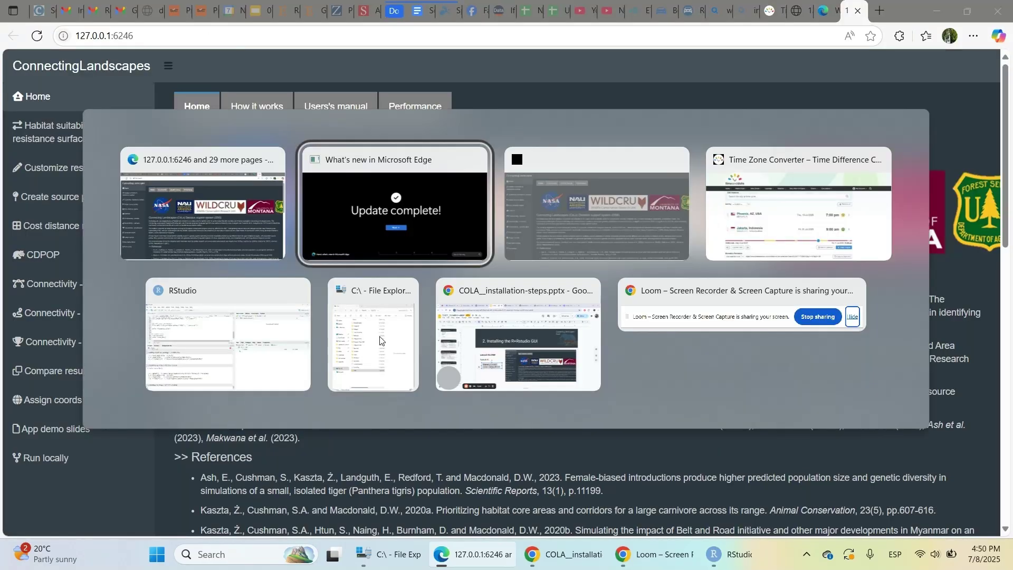
key("alt+Tab")
key("alt+Tab")
key("alt+Tab")
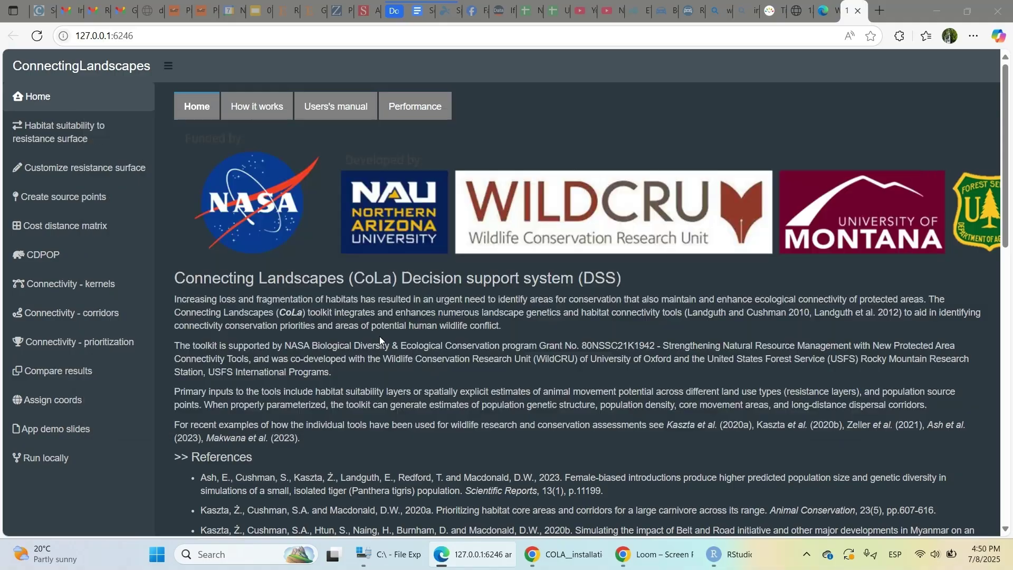
In RStudio, compare the tempFolder paths printed by the two cola_dss() launches in the console
scroll(158, 417, "up", 1)
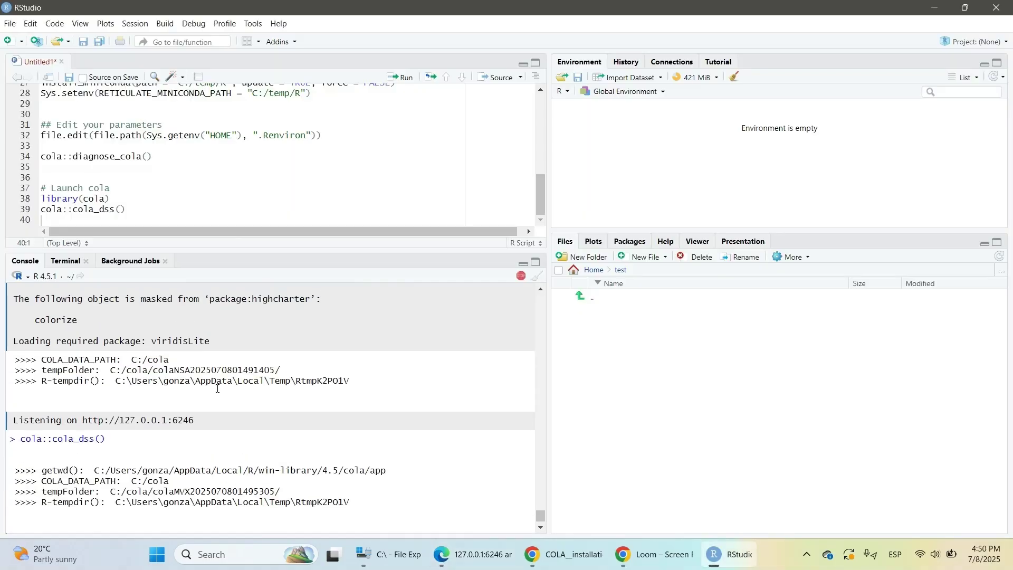
scroll(79, 430, "down", 1)
left_click_drag(14, 435, 366, 466)
left_click(366, 467)
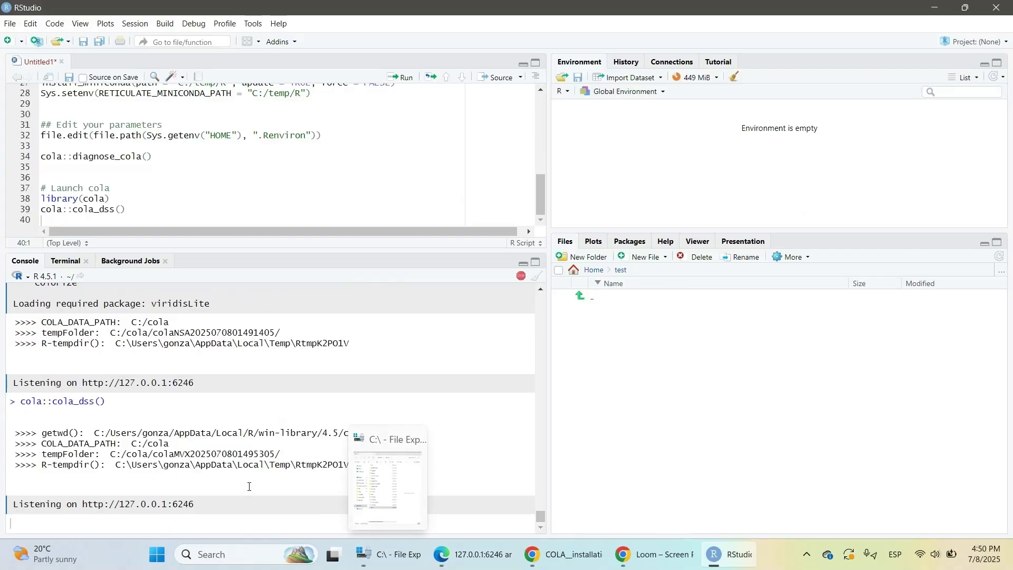
triple_click(124, 458)
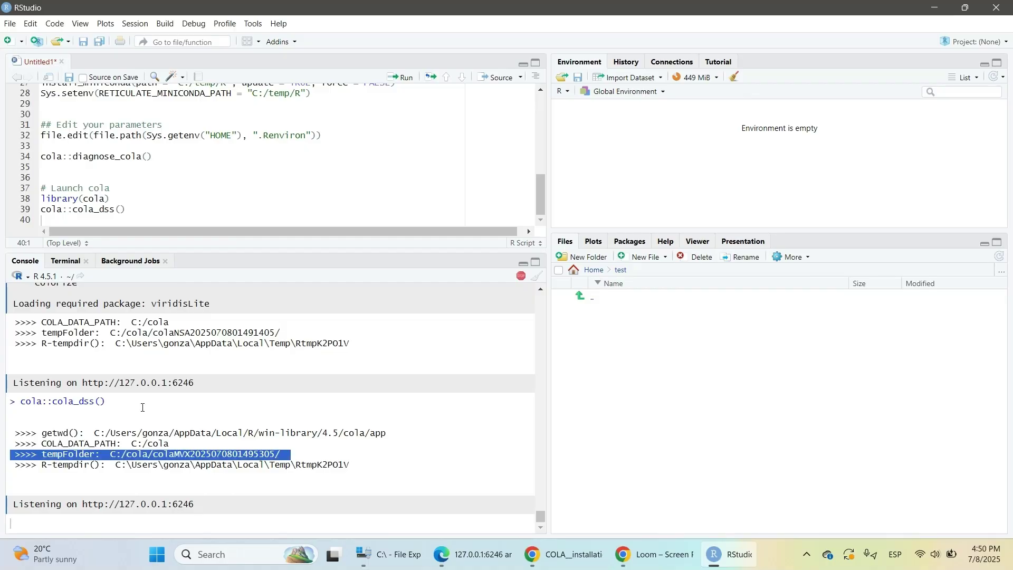
left_click_drag(122, 333, 287, 331)
left_click(299, 331)
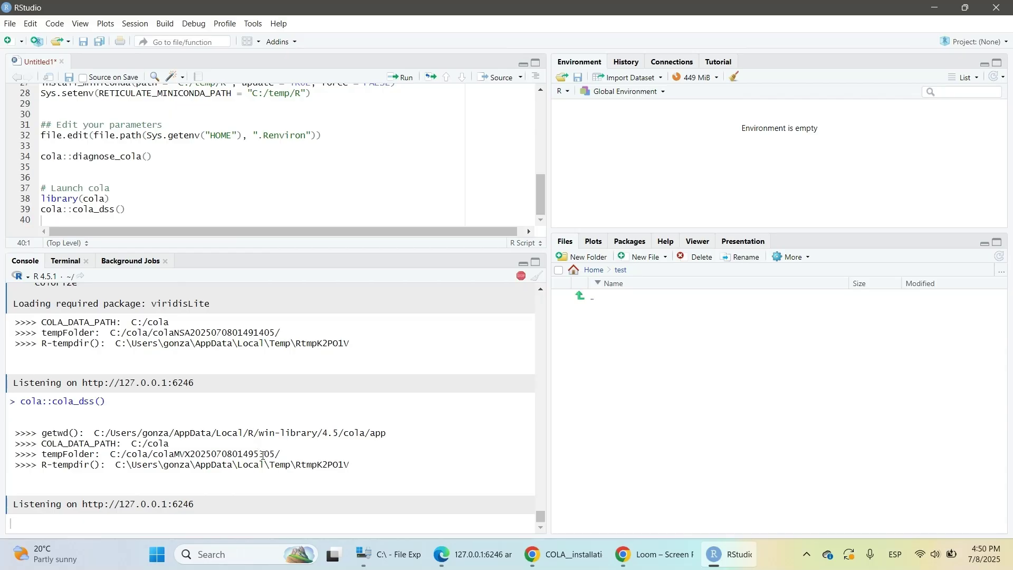
double_click(262, 454)
left_click(238, 482)
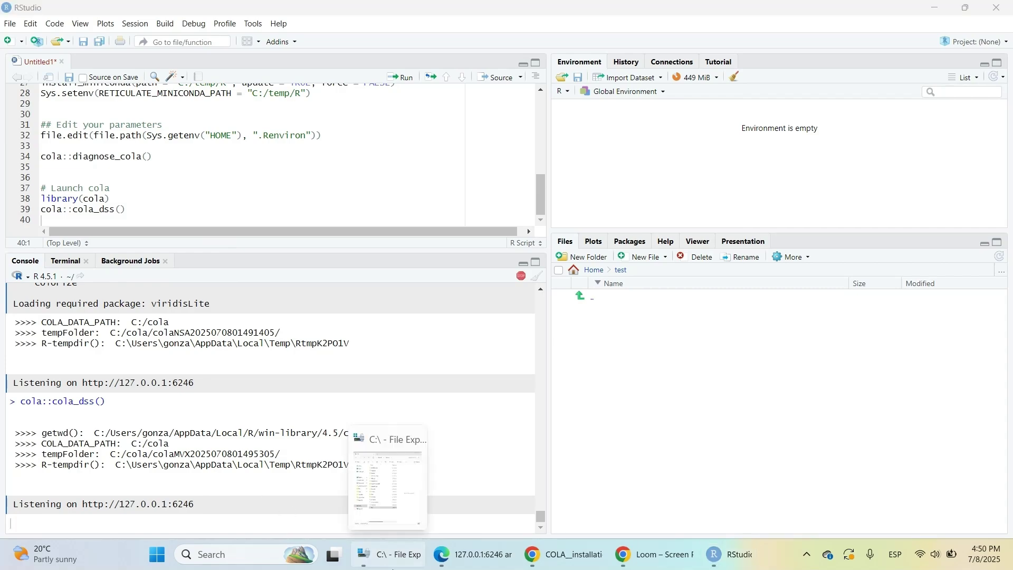
left_click(388, 553)
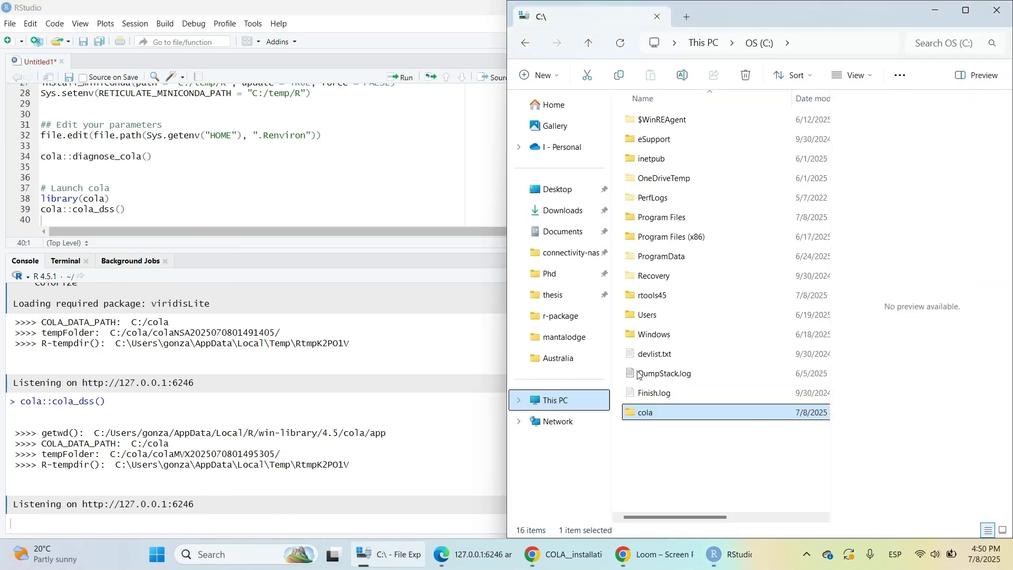
double_click(675, 410)
left_click(721, 117)
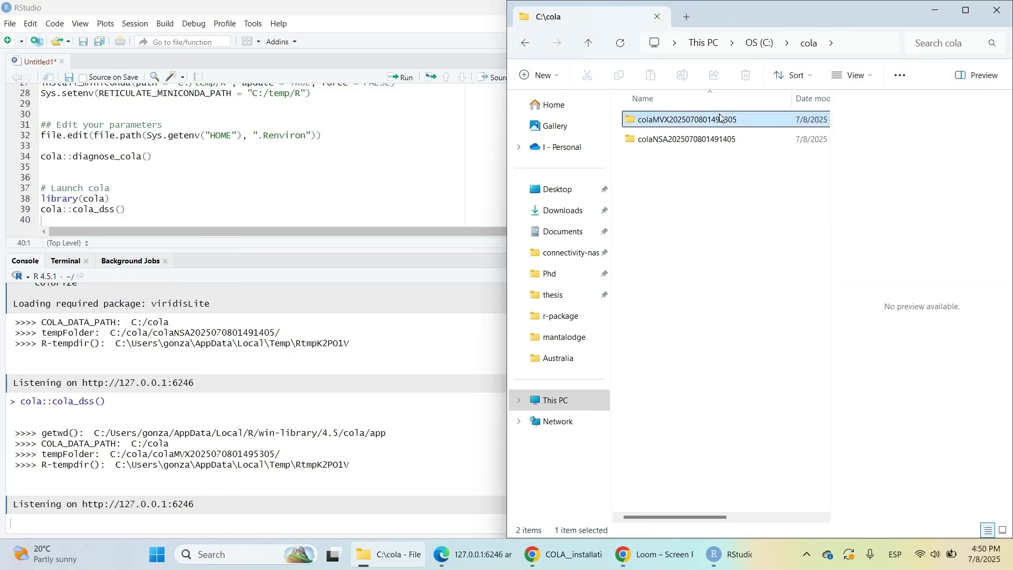
double_click(721, 117)
key("alt+Left")
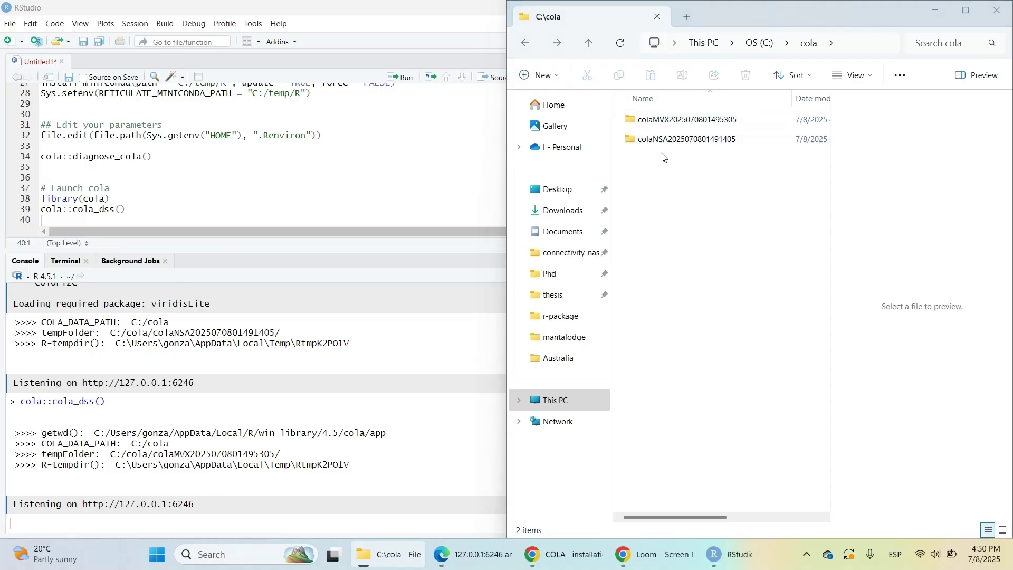
Switch to Edge, detach the ConnectingLandscapes page into its own window, and close the small blank browser window
key("alt+Tab")
key("Tab")
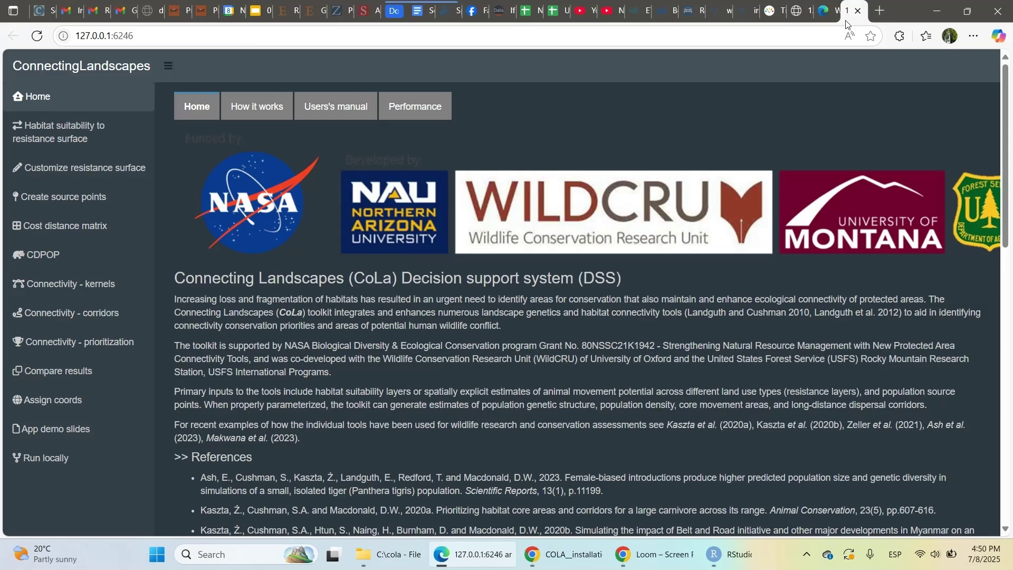
left_click_drag(846, 12, 820, 15)
left_click_drag(816, 100, 812, 115)
scroll(727, 109, "down", 1)
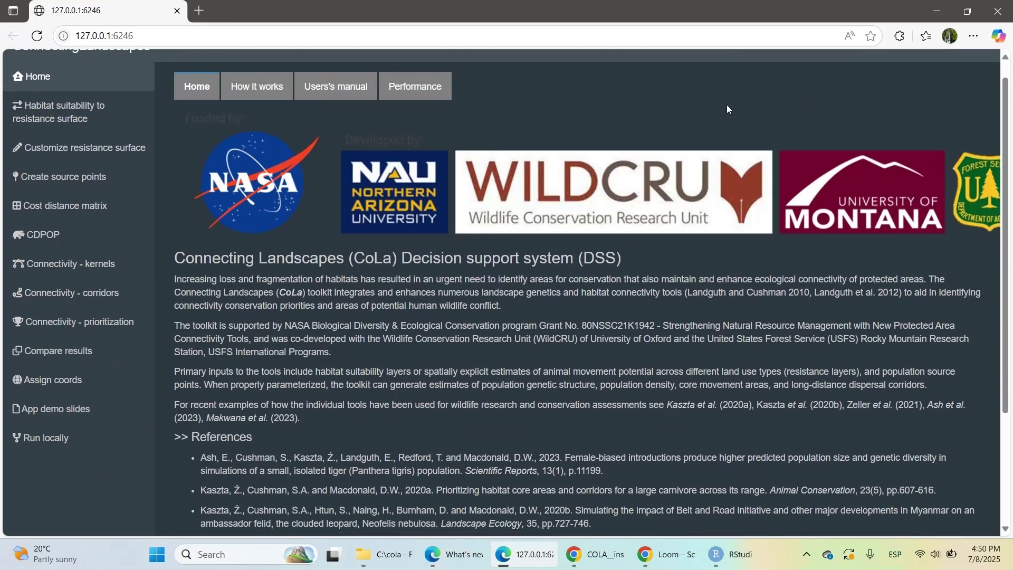
scroll(728, 110, "up", 1)
scroll(727, 109, "down", 1)
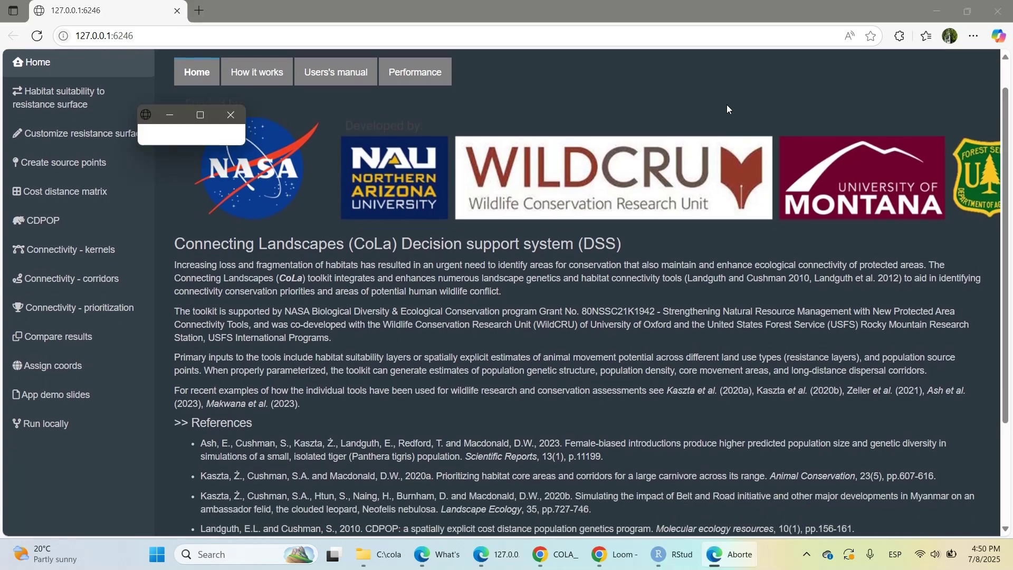
left_click(231, 115)
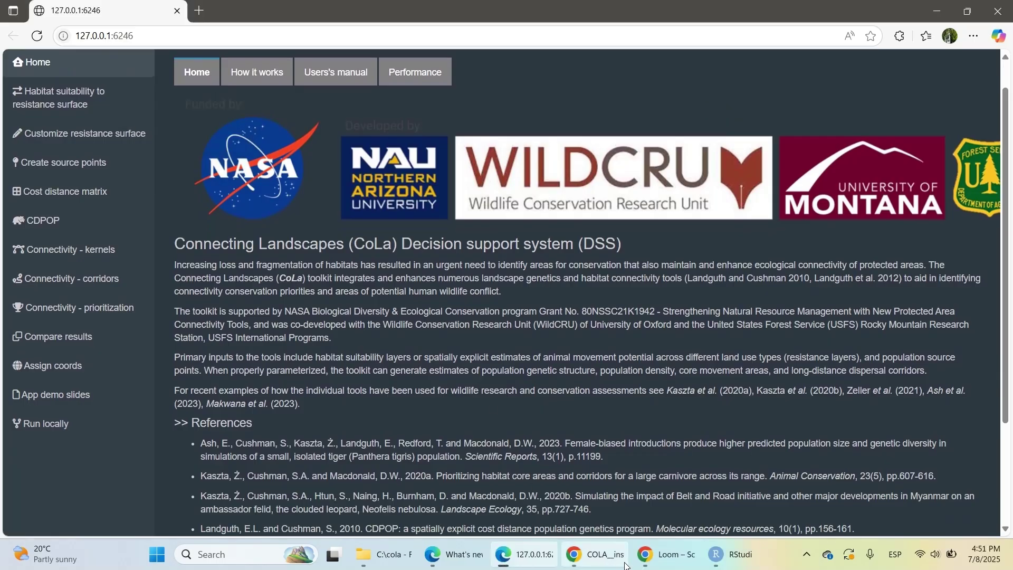
Switch to the COLA__installation-steps presentation in Chrome and look over the Installing Conda and Running Conda slides
left_click(594, 554)
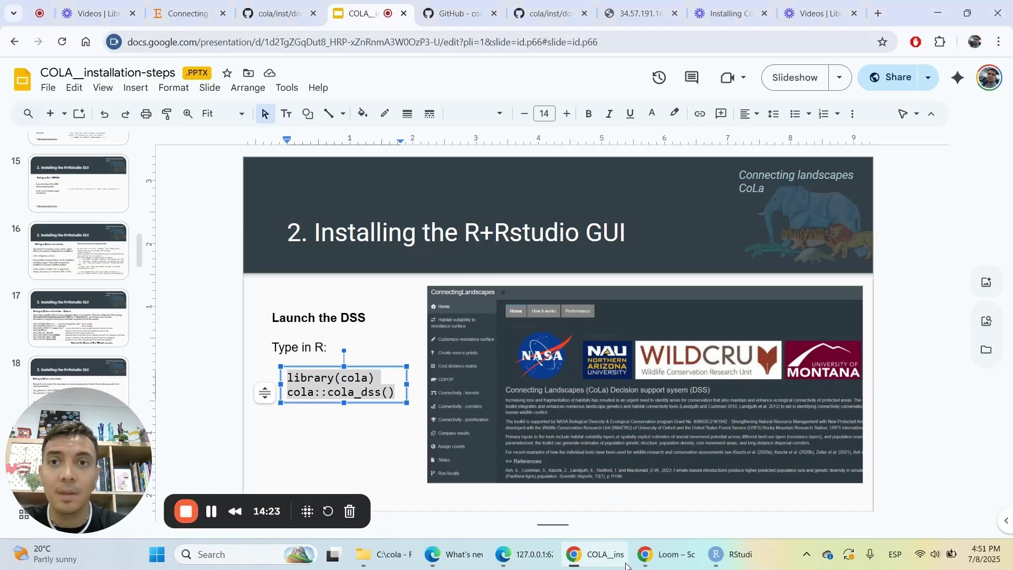
left_click(236, 383)
scroll(236, 383, "down", 2)
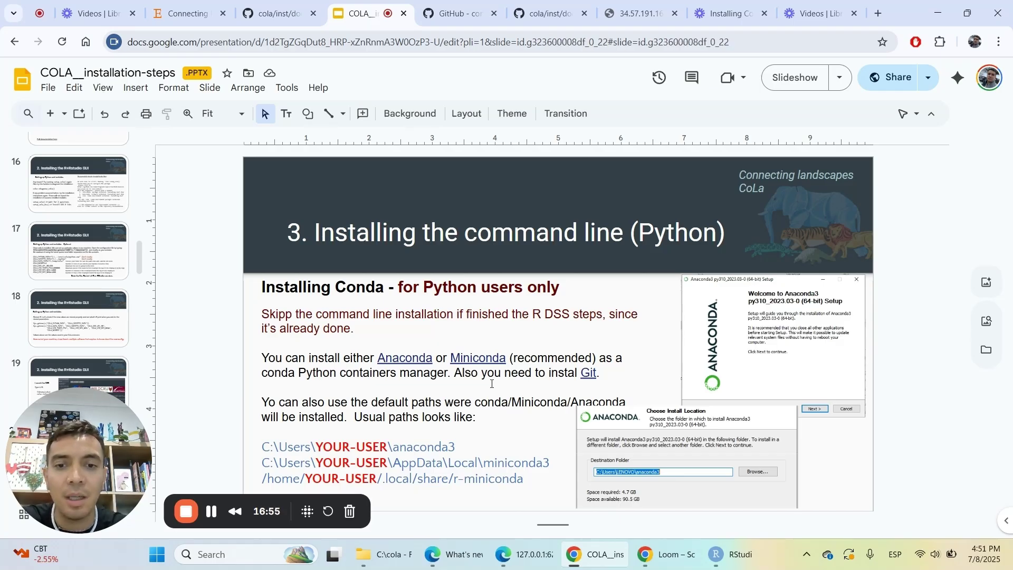
key("Down")
key("Down")
key("Up")
key("Up")
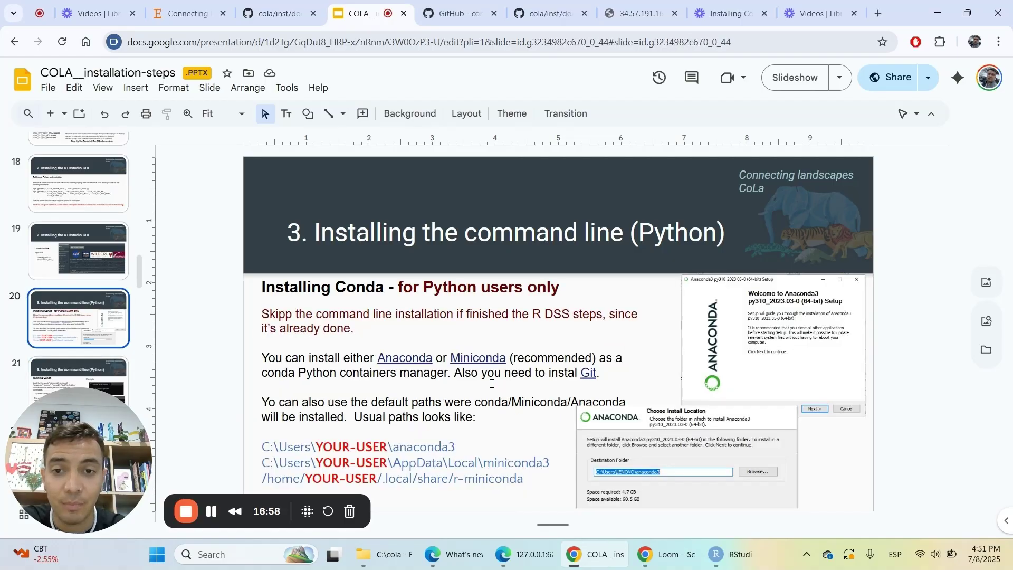
key("Down")
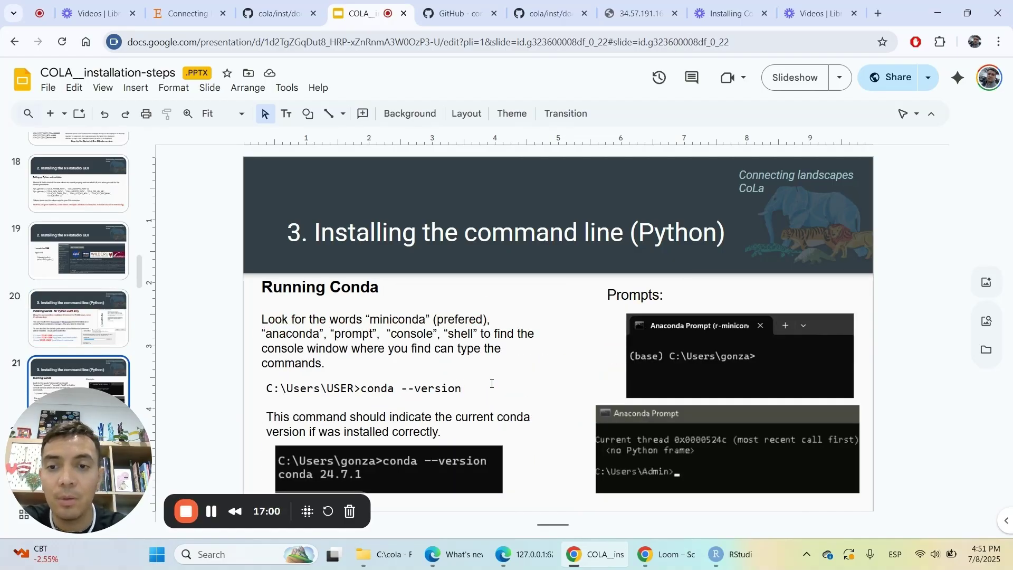
Return to the Installing Conda slide and highlight the three usual Conda installation paths
key("Up")
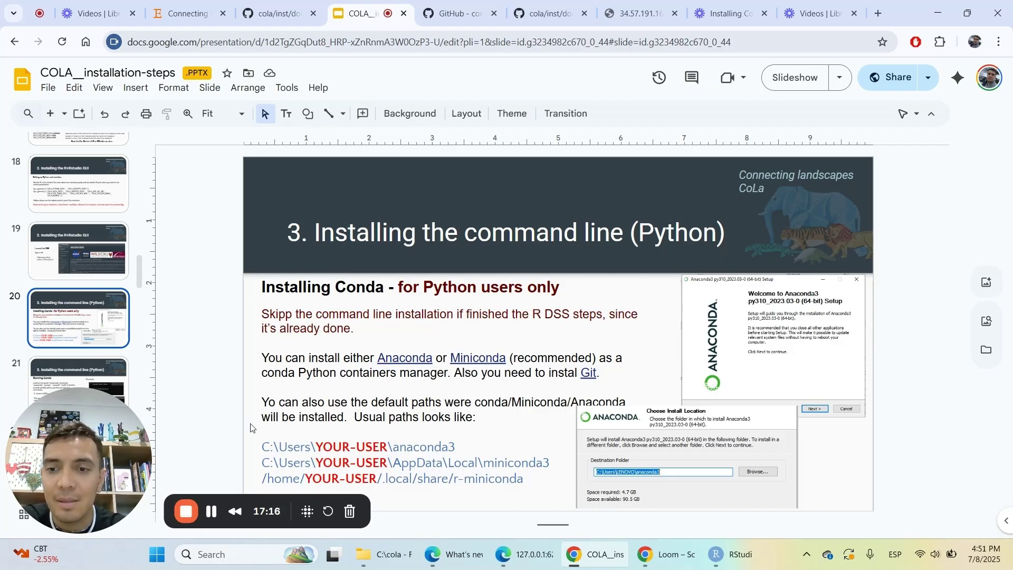
left_click_drag(263, 447, 536, 479)
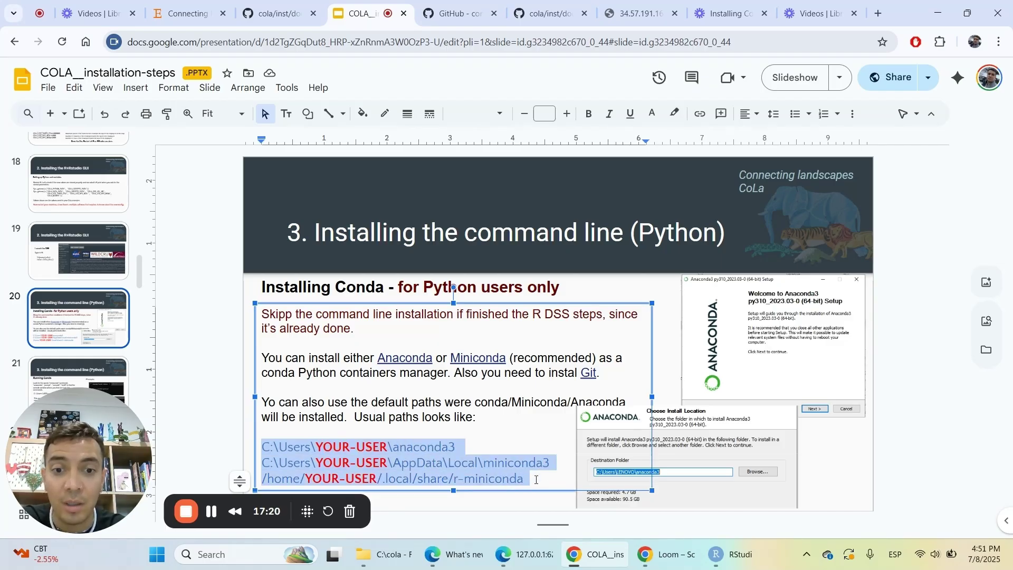
left_click(211, 384)
Go to the Running Conda slide and highlight the conda --version command line
left_click(123, 380)
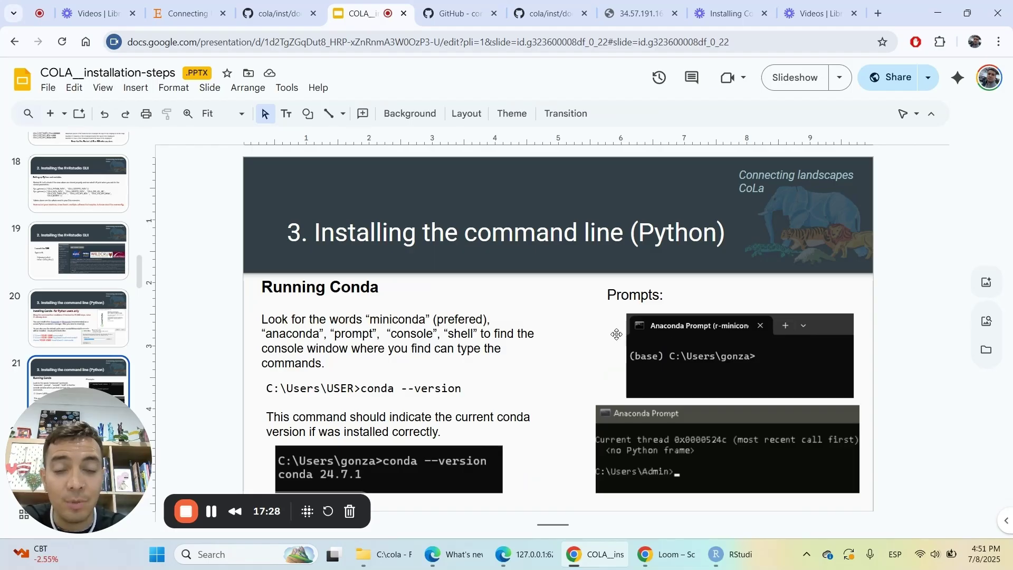
triple_click(381, 386)
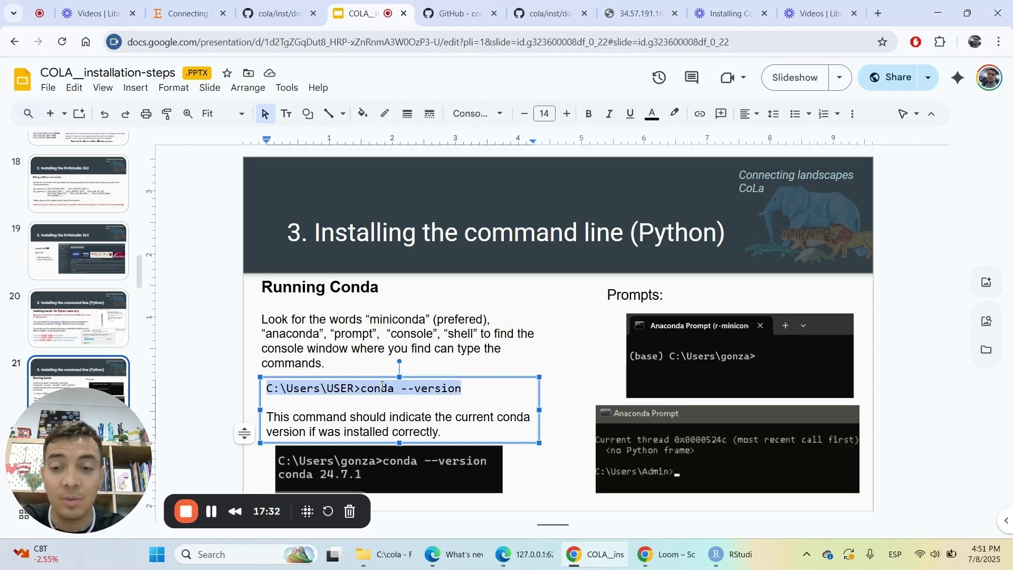
left_click(209, 347)
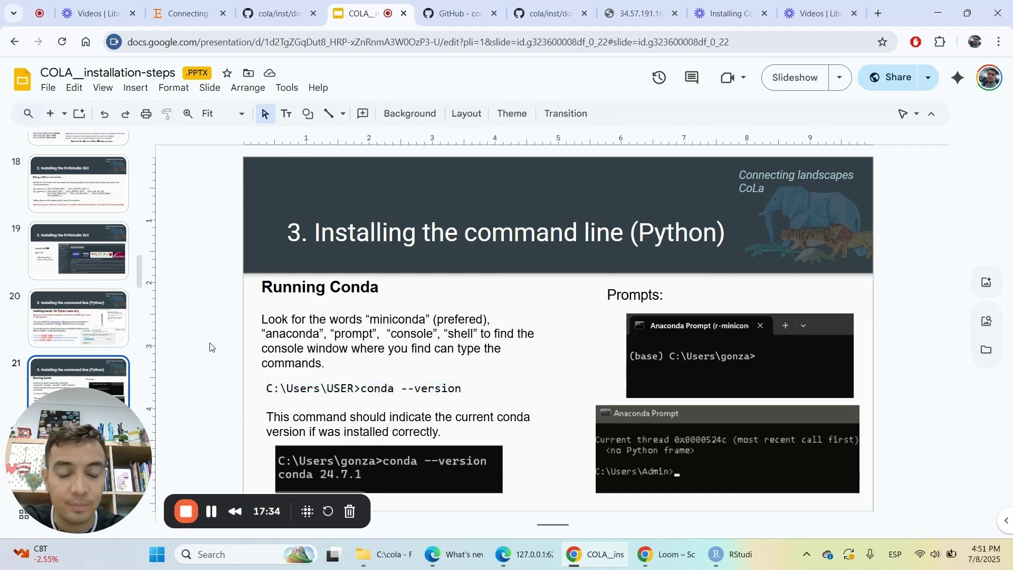
Advance to the Creating Conda environment slide and highlight the conda create command with its library list
key("Page_Down")
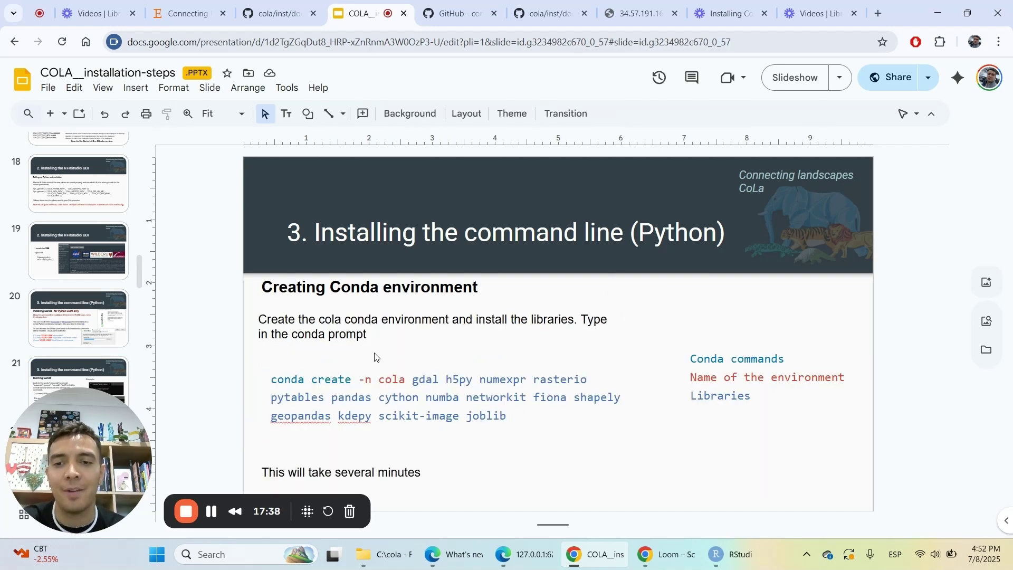
left_click(269, 378)
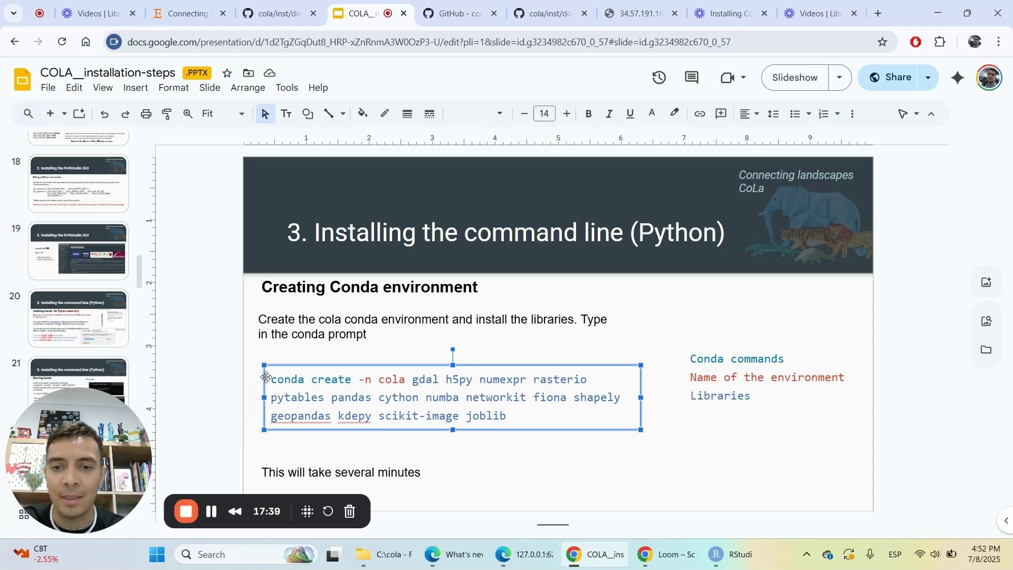
left_click_drag(271, 381, 502, 443)
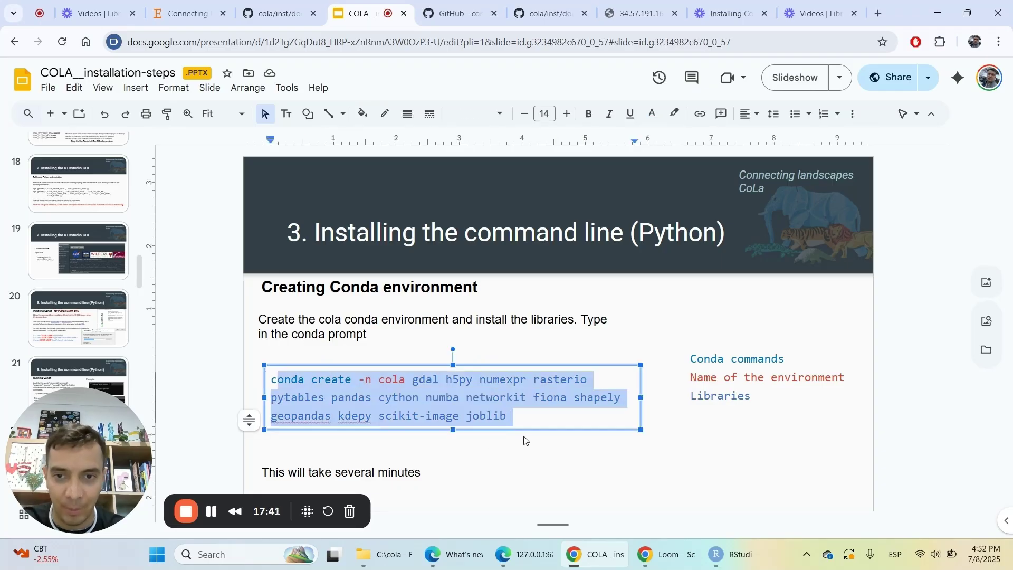